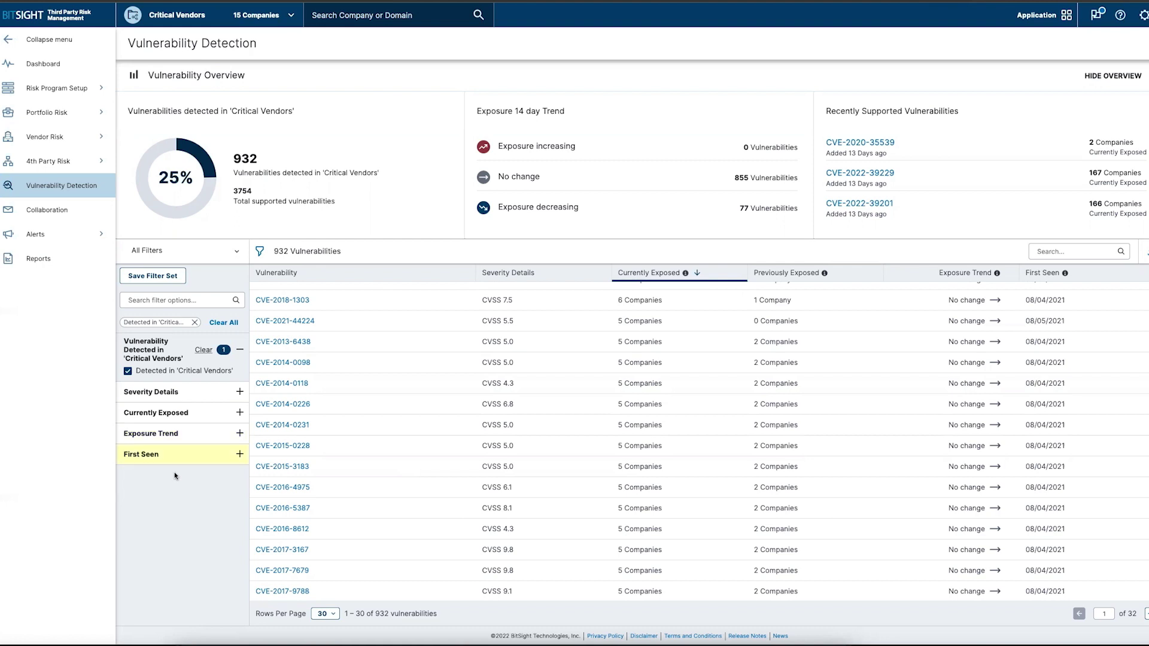
Check the saved filter sets without applying one, then open the CVE-2015-0228 detail page (CVSS 5.00)
left_click(222, 256)
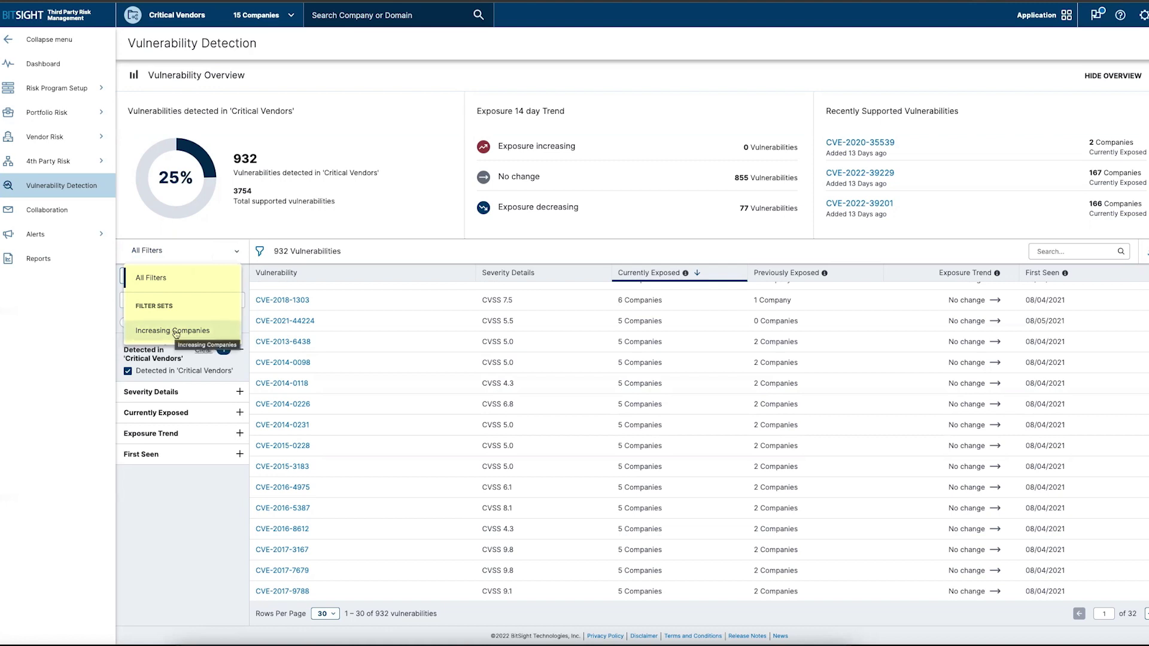
left_click(845, 329)
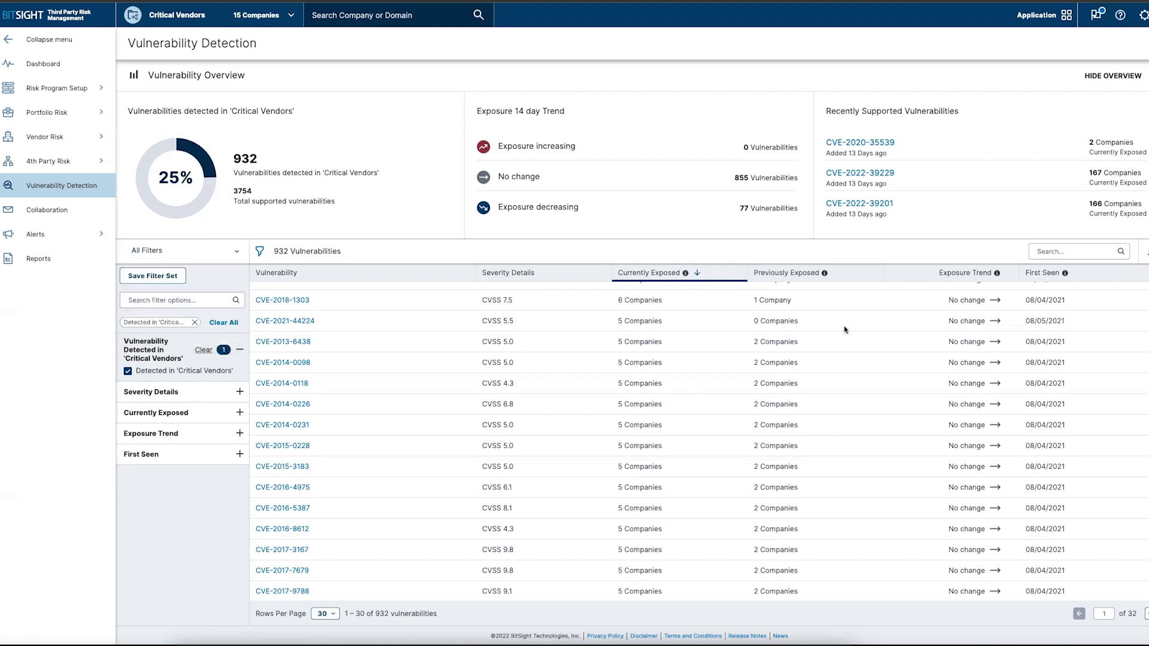
left_click(1052, 248)
left_click(295, 446)
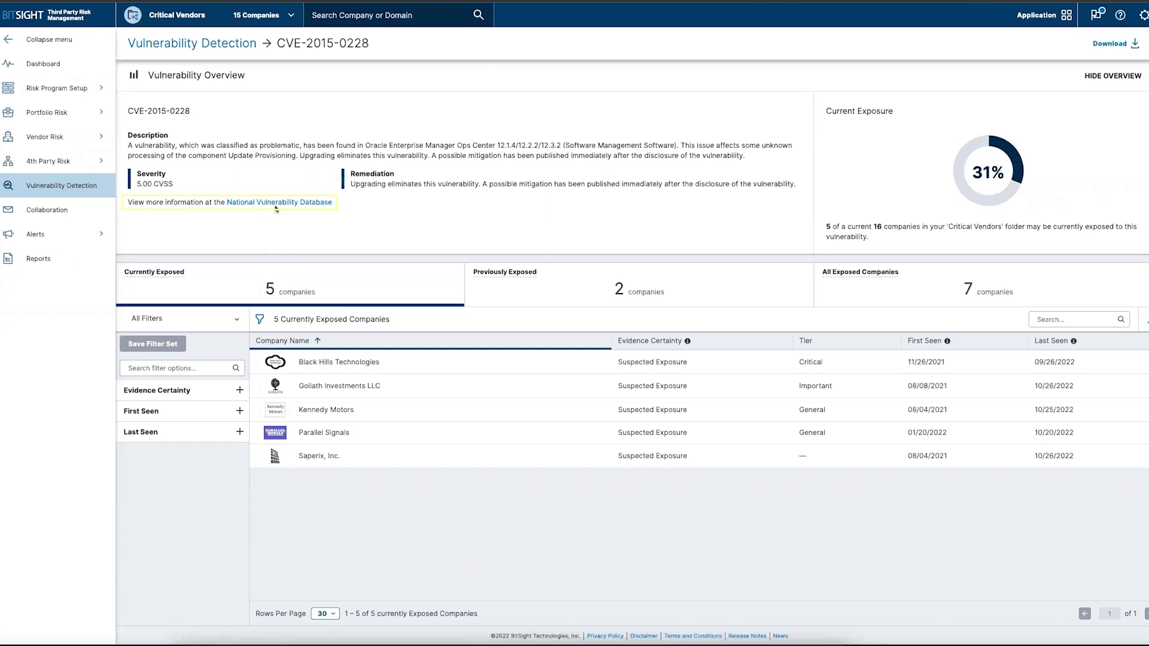
Open Kennedy Motors' side panel listing 12 suspected evidence records from 08/04/2021
left_click(380, 416)
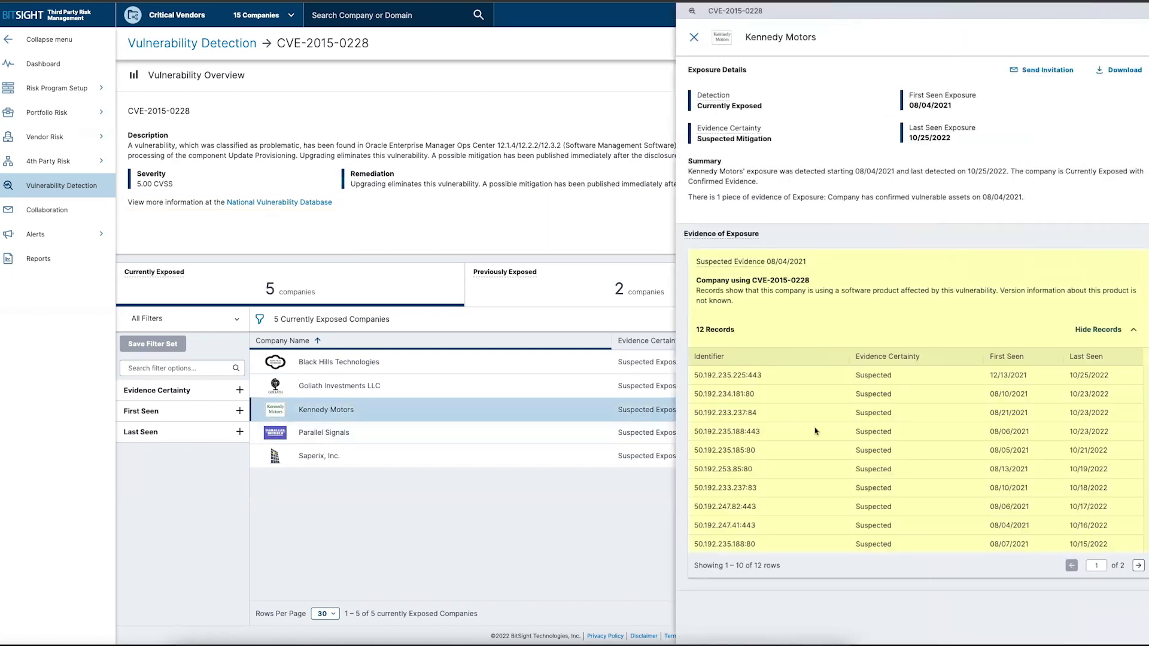